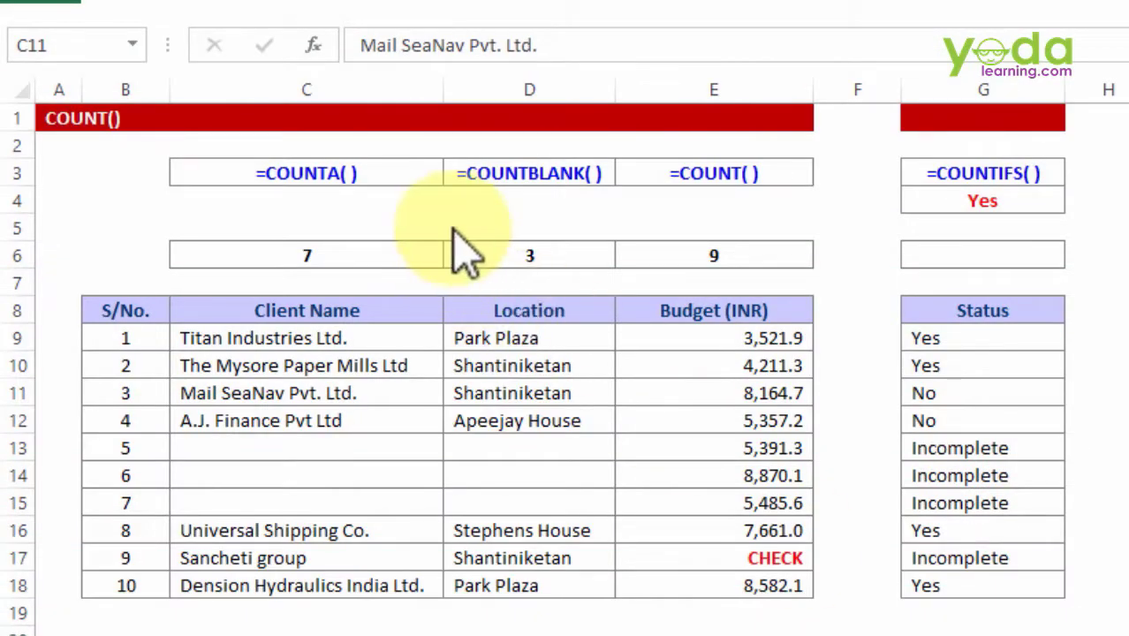
Step: Review the COUNTA, COUNTBLANK, COUNT and COUNTIFS labels in row 3
left_click(322, 173)
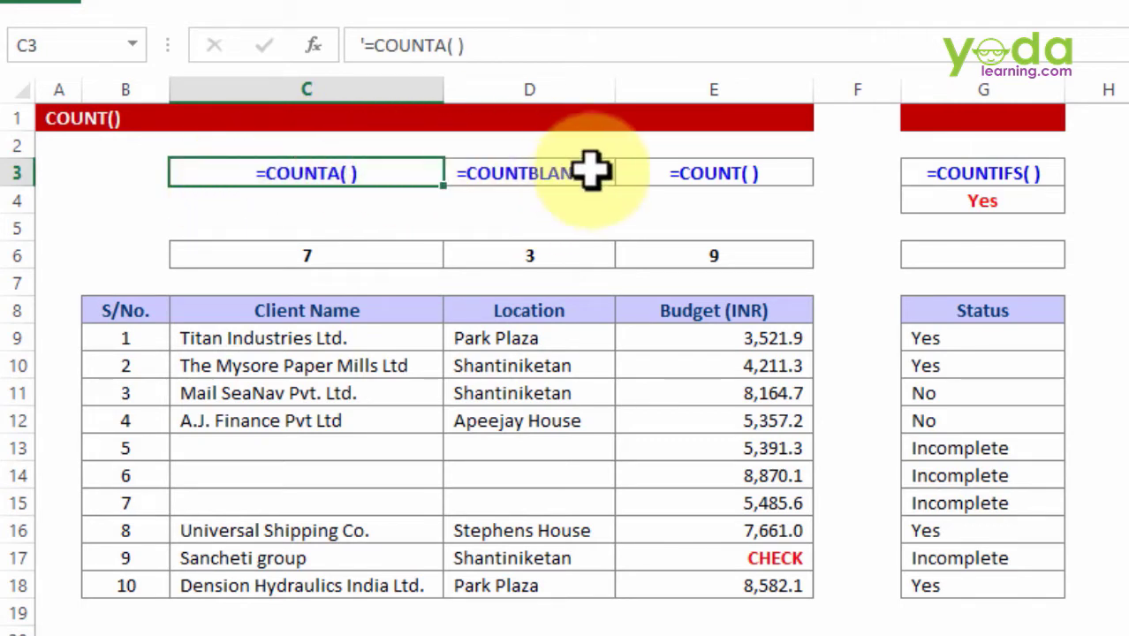
left_click(550, 168)
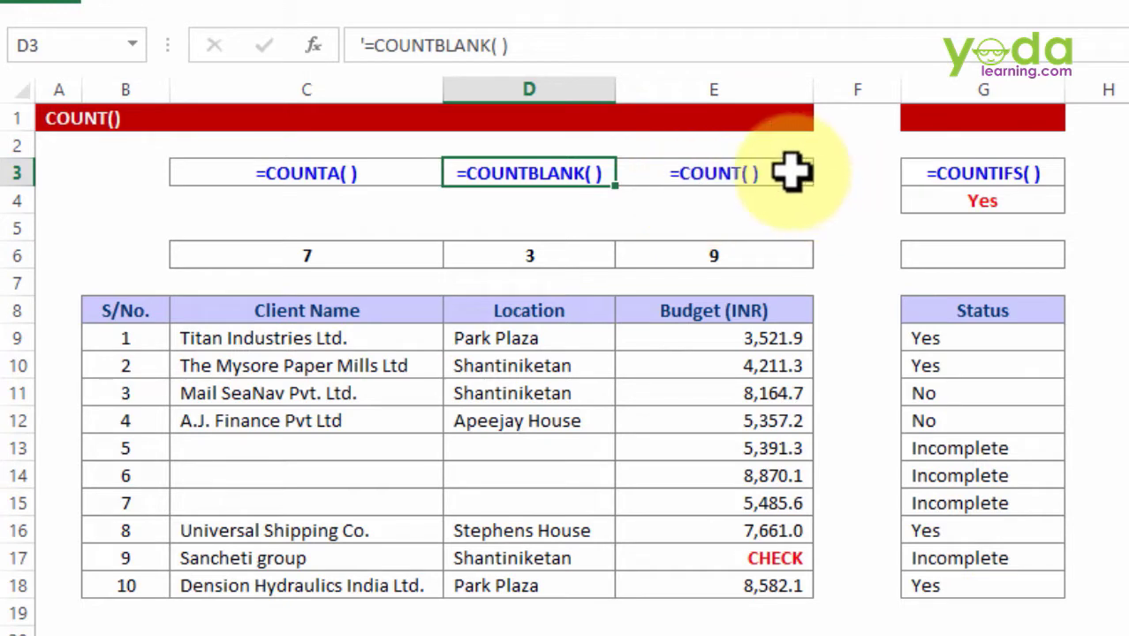
left_click(760, 172)
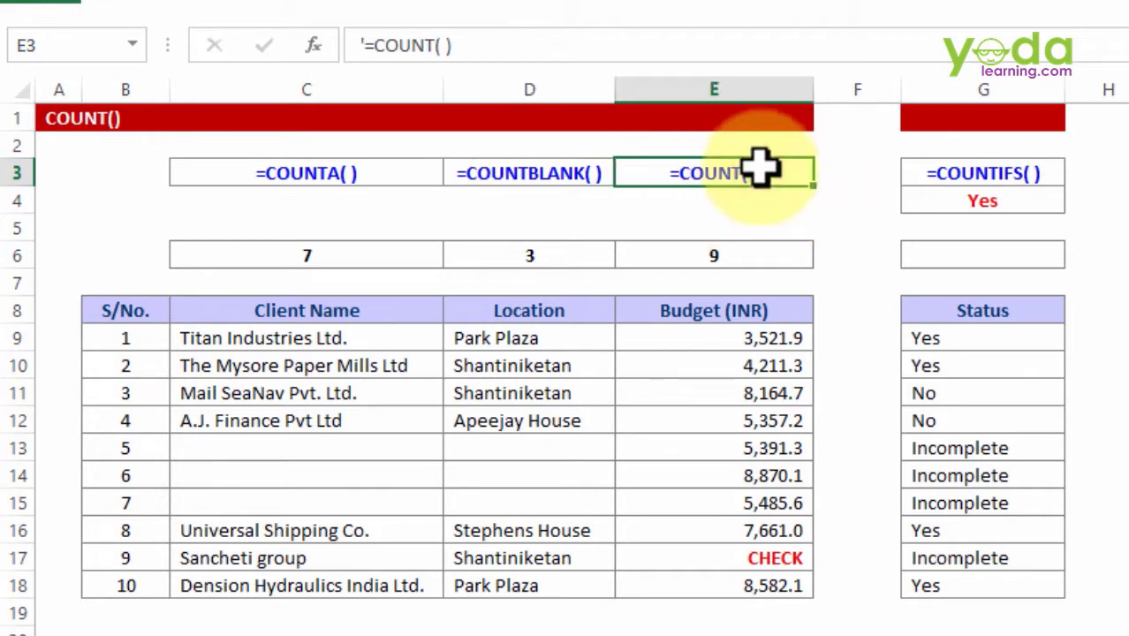
left_click(1032, 173)
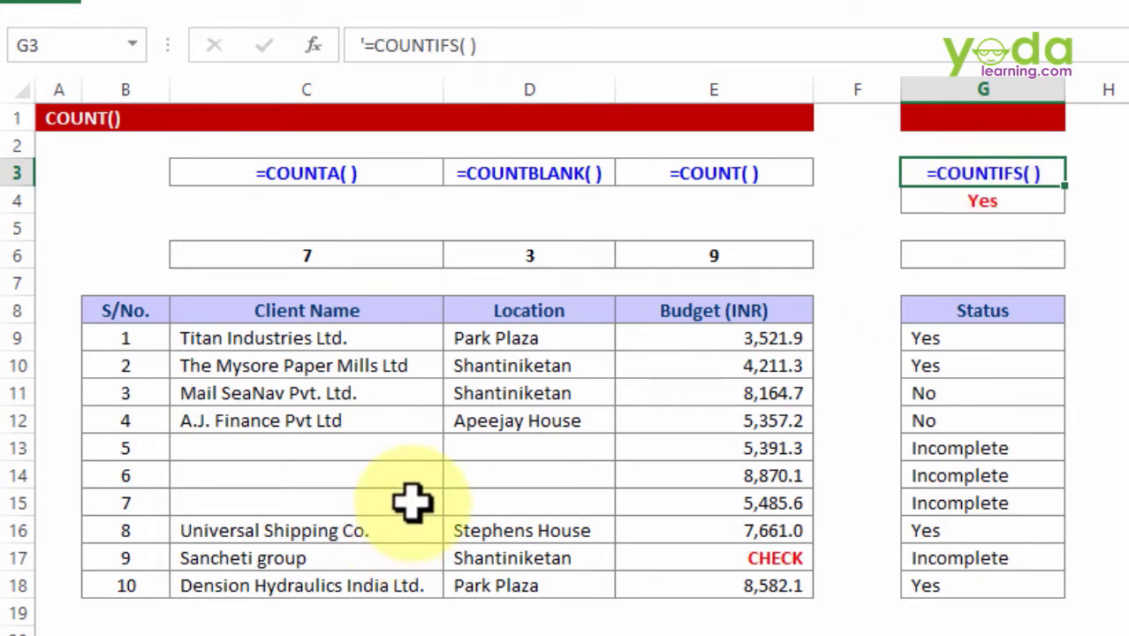
Step: Inspect the =COUNTA(C9:C18) formula in C6, keeping result 7, and select the filled client names
left_click(340, 252)
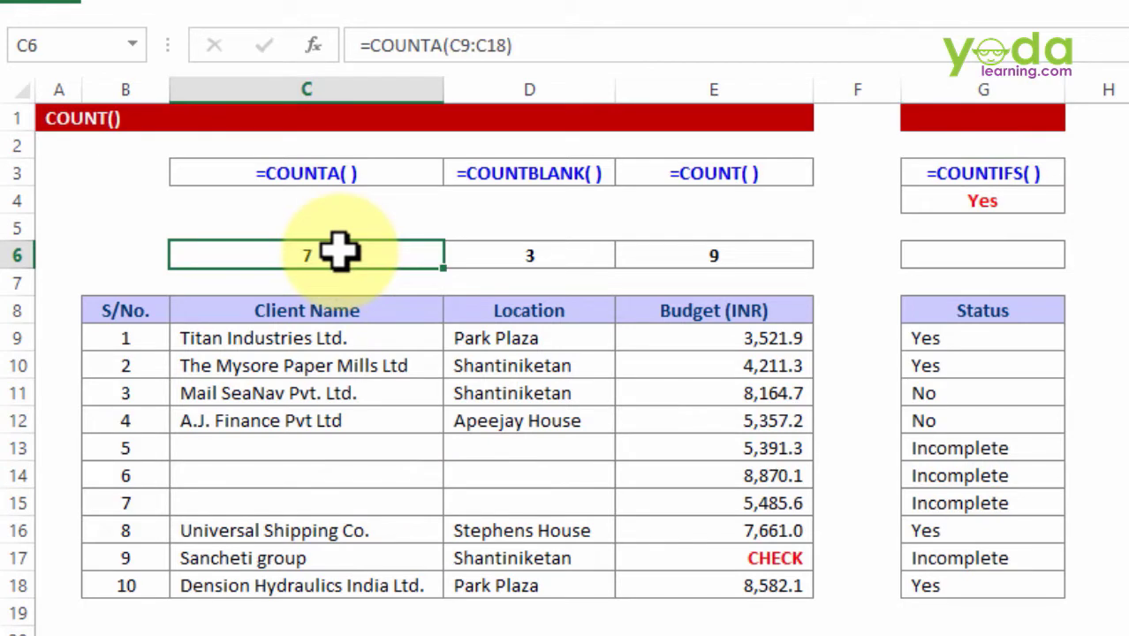
double_click(340, 253)
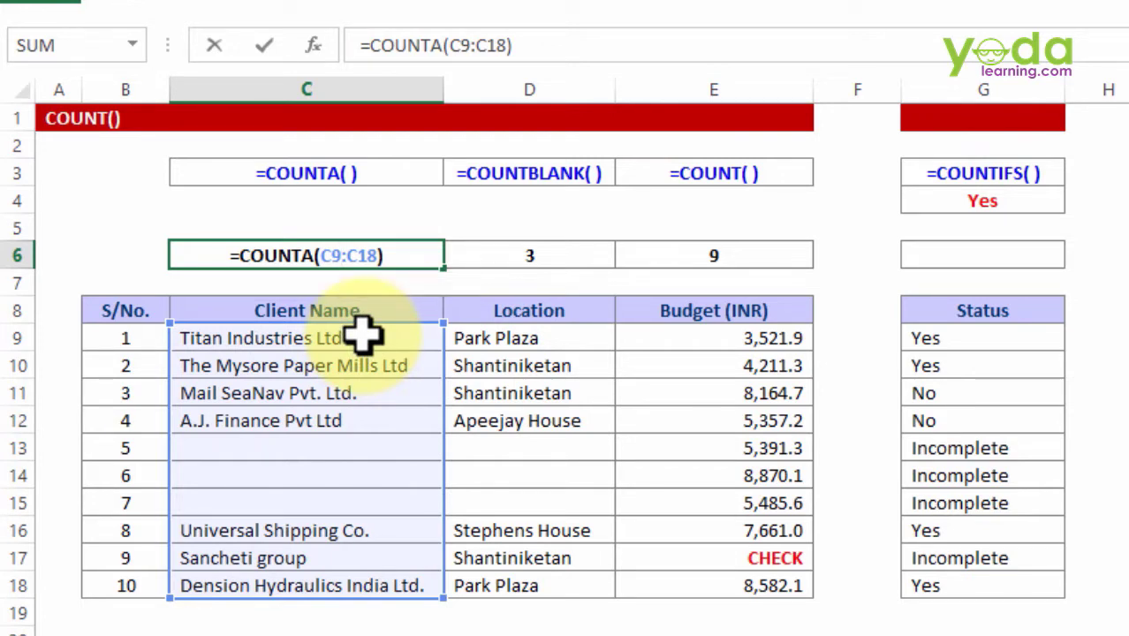
key("Return")
left_click_drag(350, 336, 349, 422)
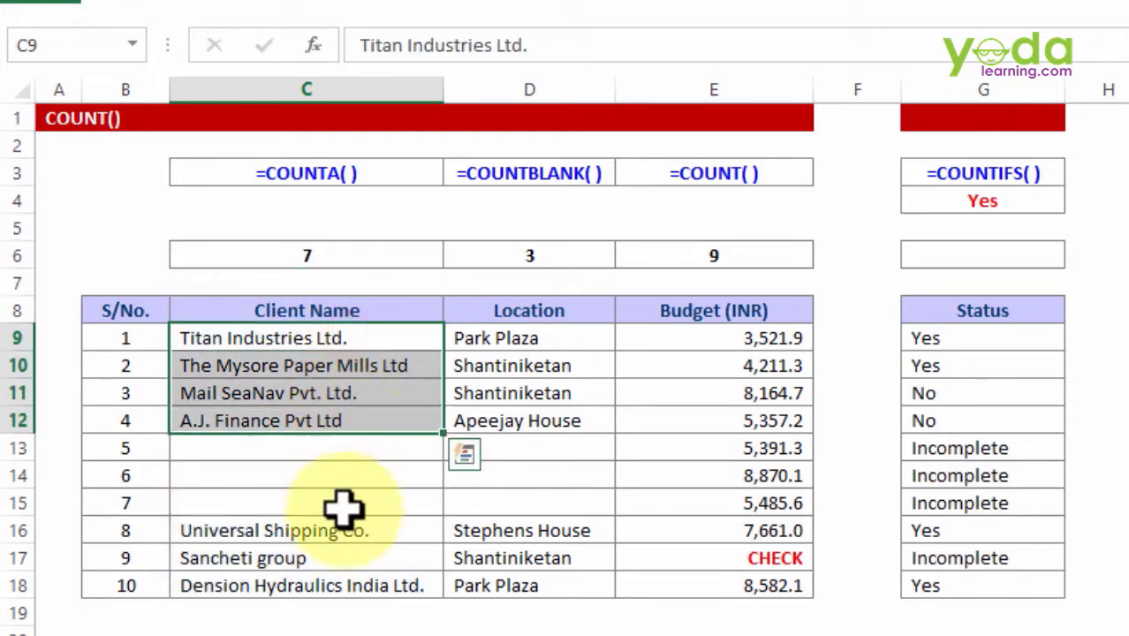
left_click_drag(344, 530, 283, 585, "ctrl")
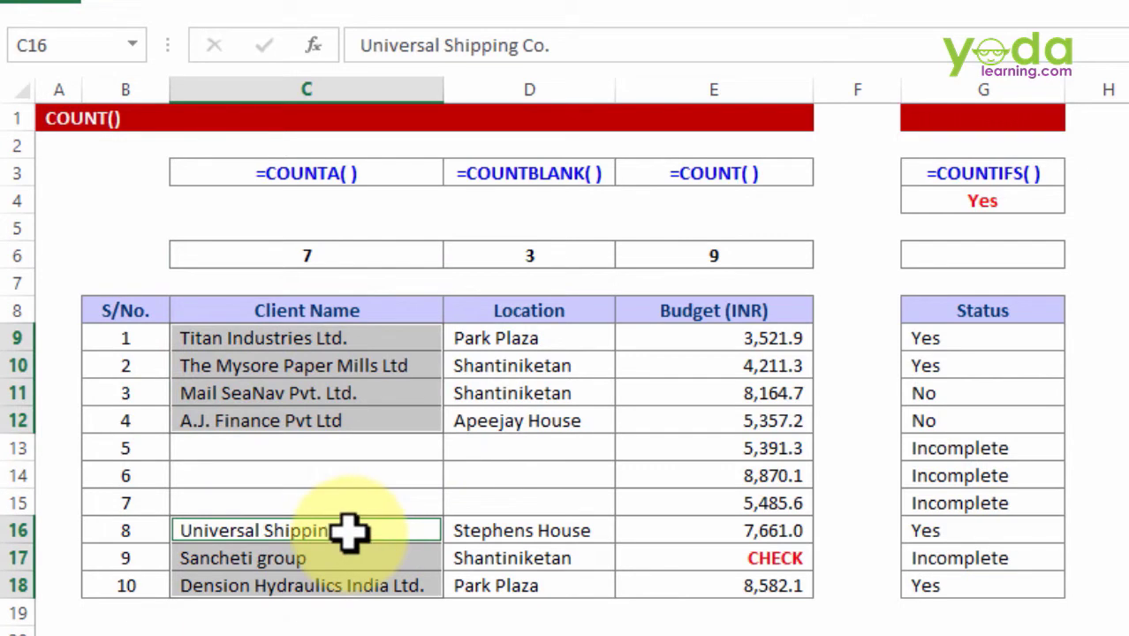
Step: Put a space in C13 and enter 'dasd345345' in C14
left_click(305, 451)
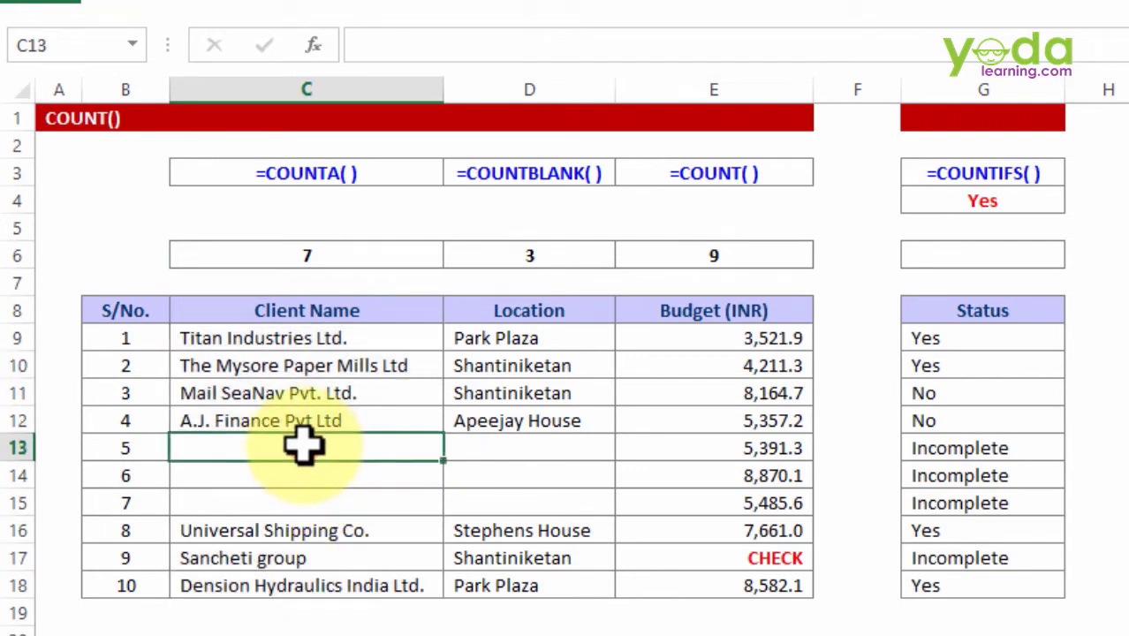
double_click(303, 448)
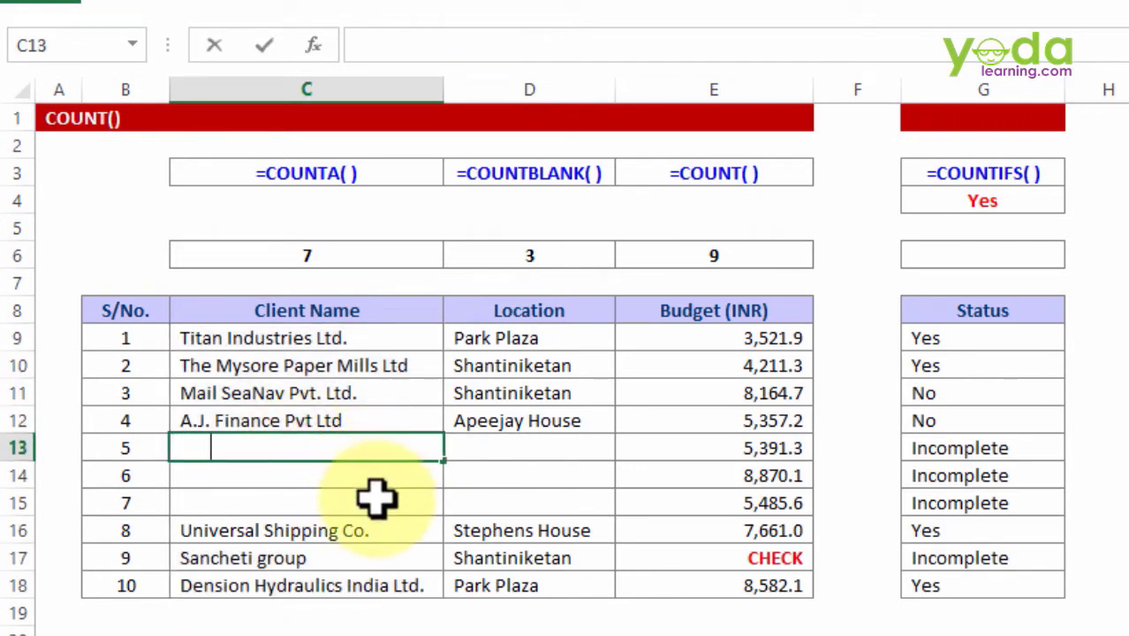
left_click(353, 535)
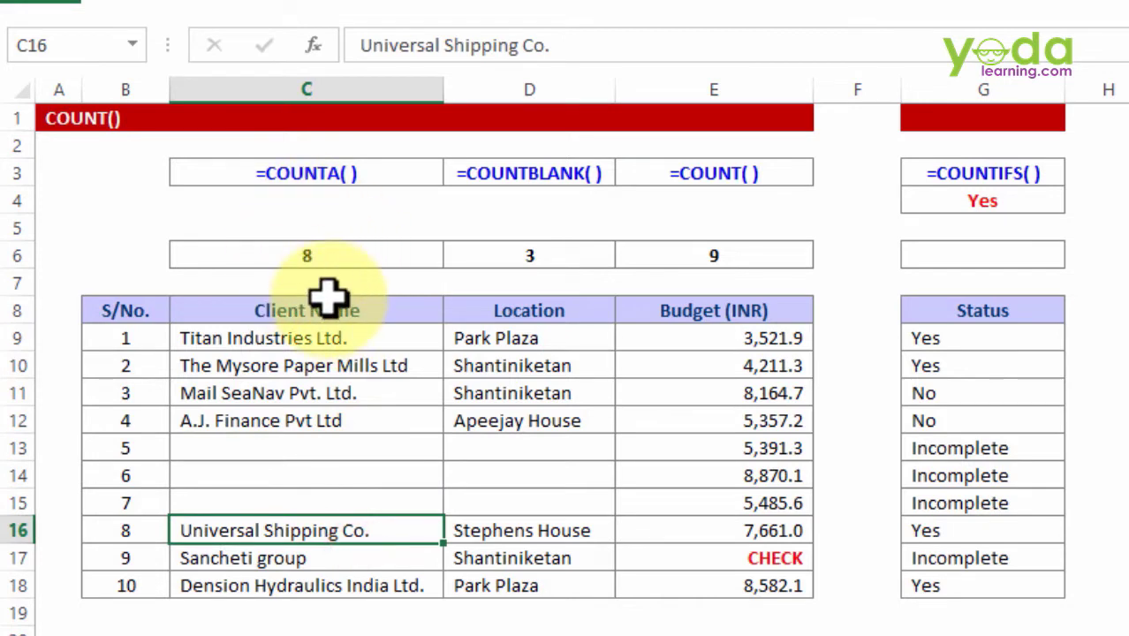
left_click(320, 484)
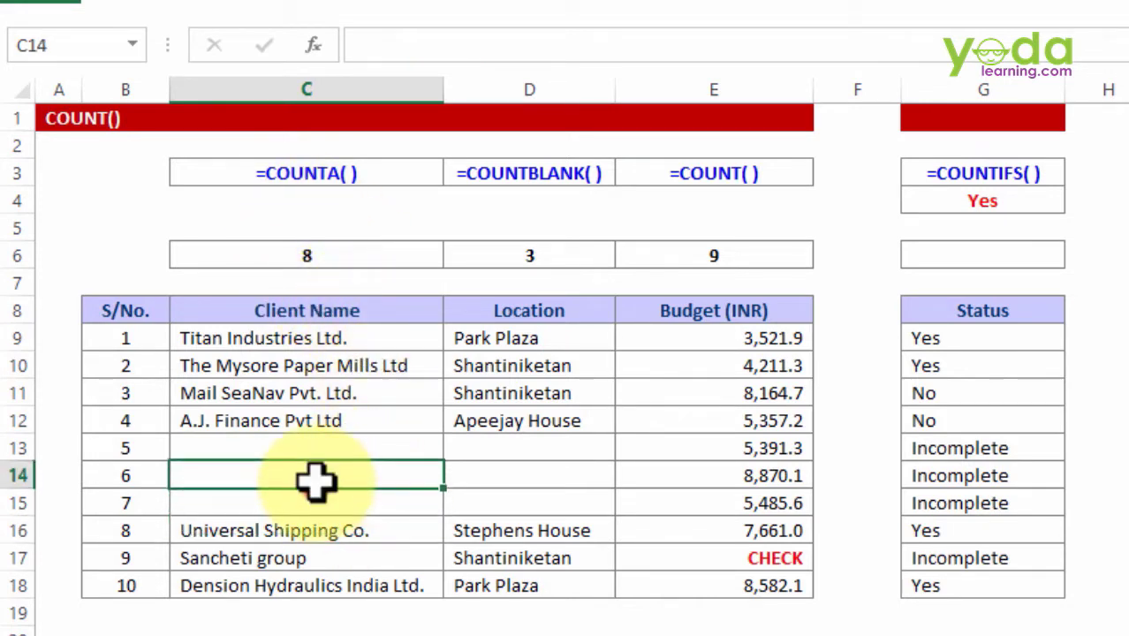
type("dasd")
left_click(310, 464)
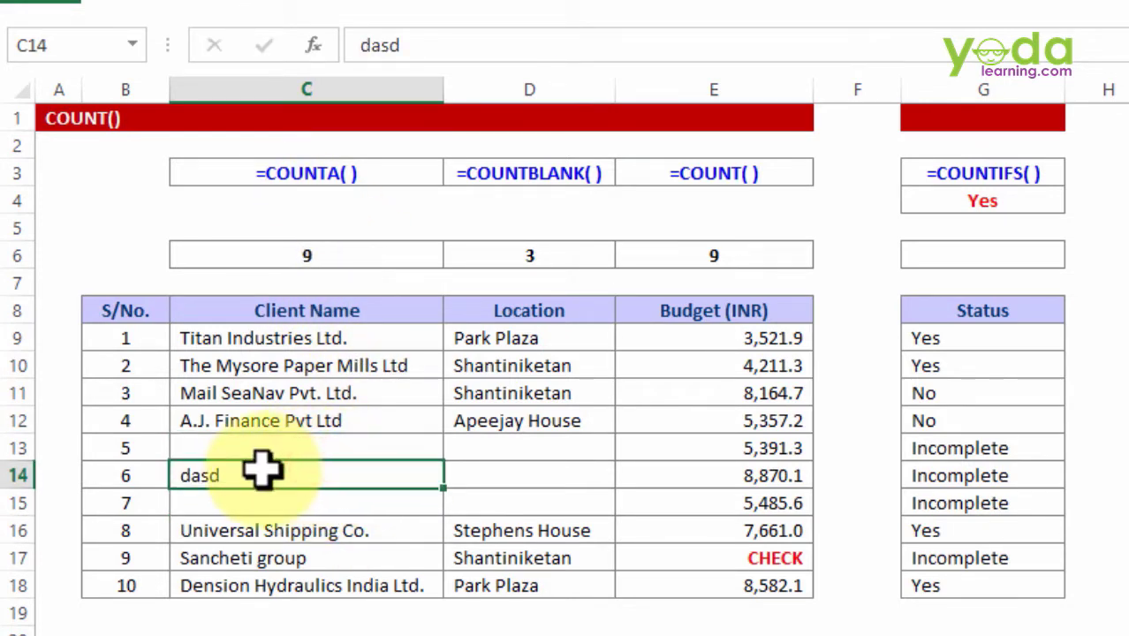
double_click(265, 475)
type("345345")
left_click(305, 530)
Step: Enter 565656 in client-name cell C15 so COUNTA rises to 10
left_click(283, 500)
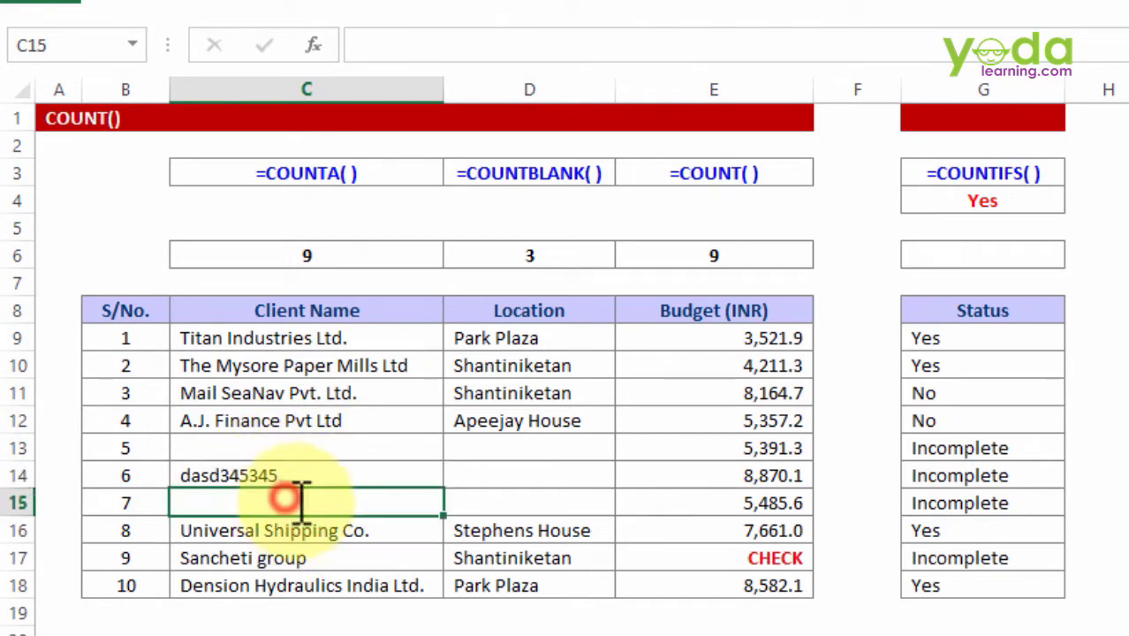
type("565656")
left_click(294, 616)
left_click_drag(340, 340, 349, 574)
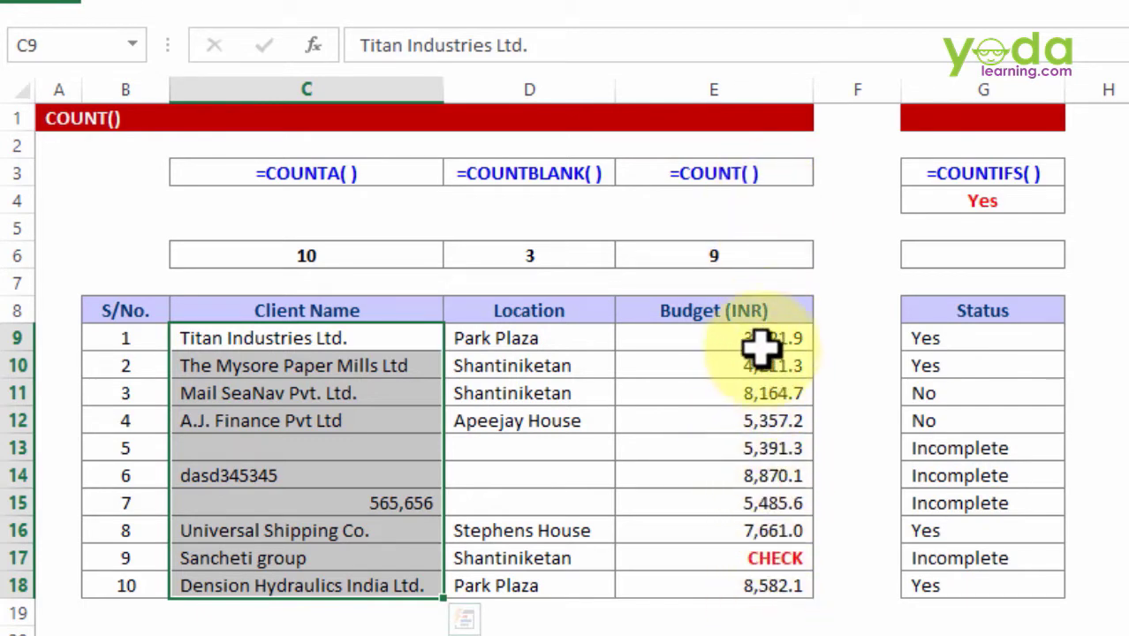
left_click_drag(762, 348, 751, 595)
key("ctrl+c")
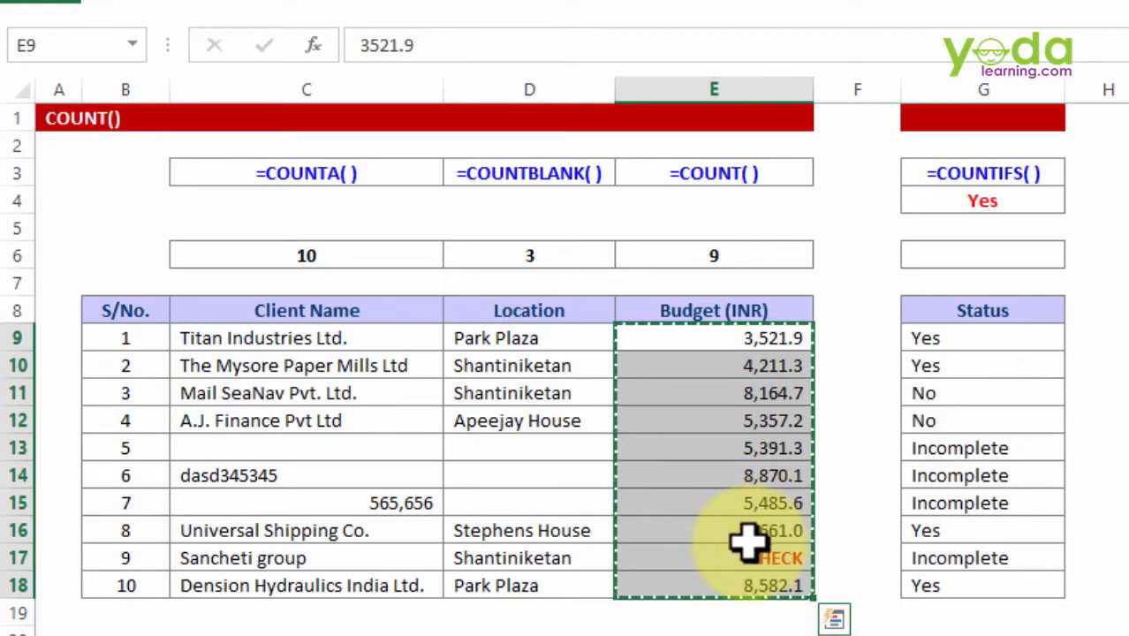
Step: Check the =COUNT(E9:E18) formula in E6 and select the Titan Industries budget cell E9
key("Escape")
left_click(751, 256)
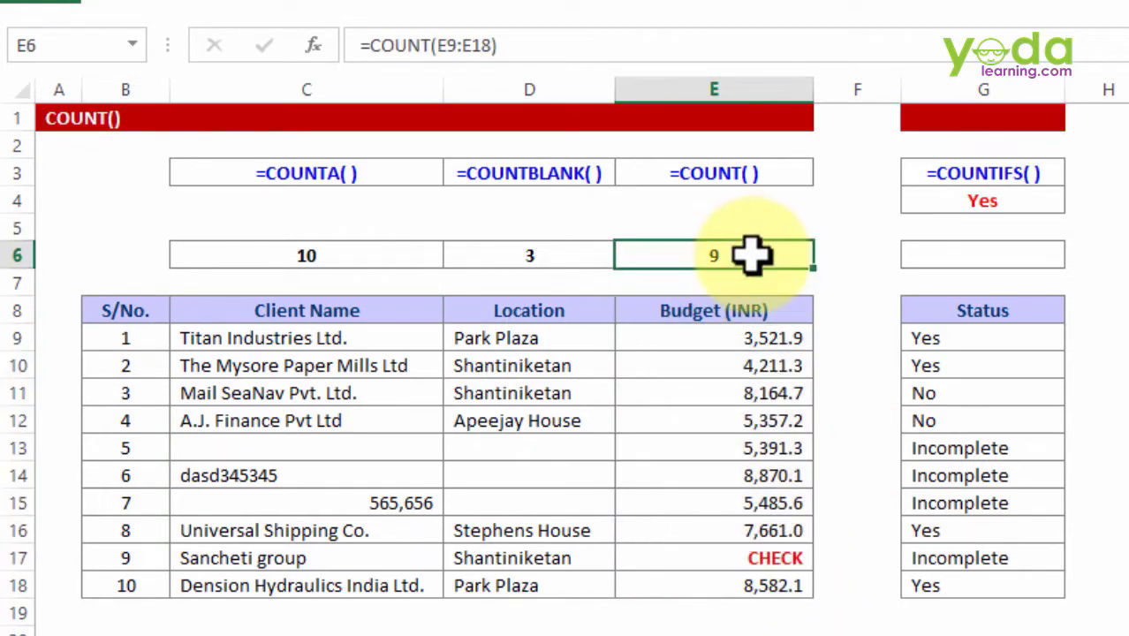
double_click(751, 255)
key("Escape")
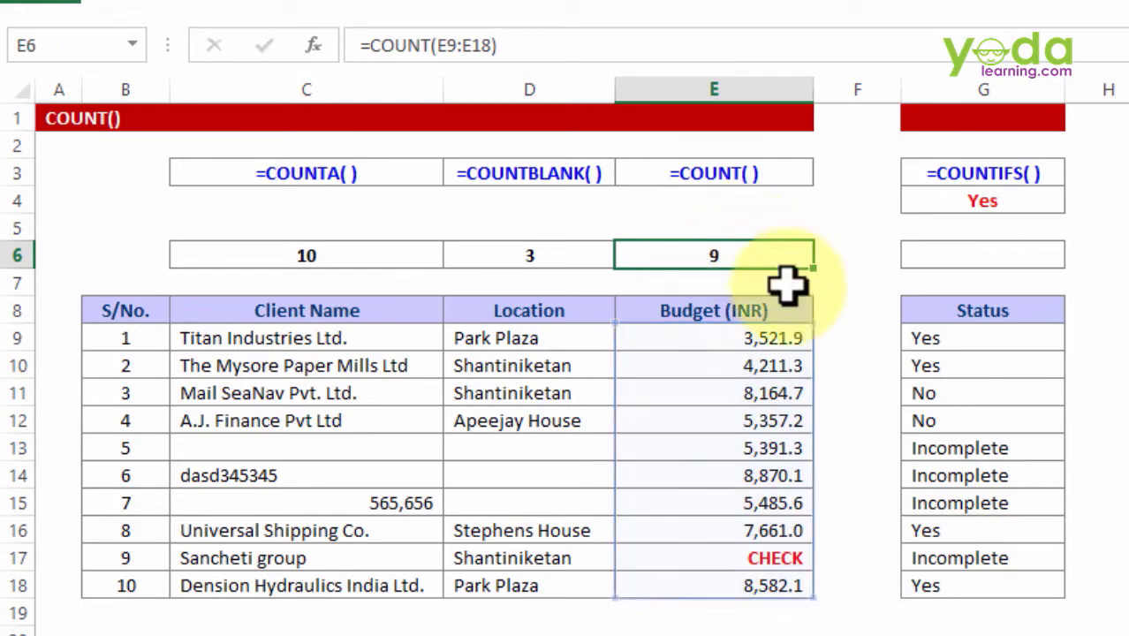
left_click(788, 334)
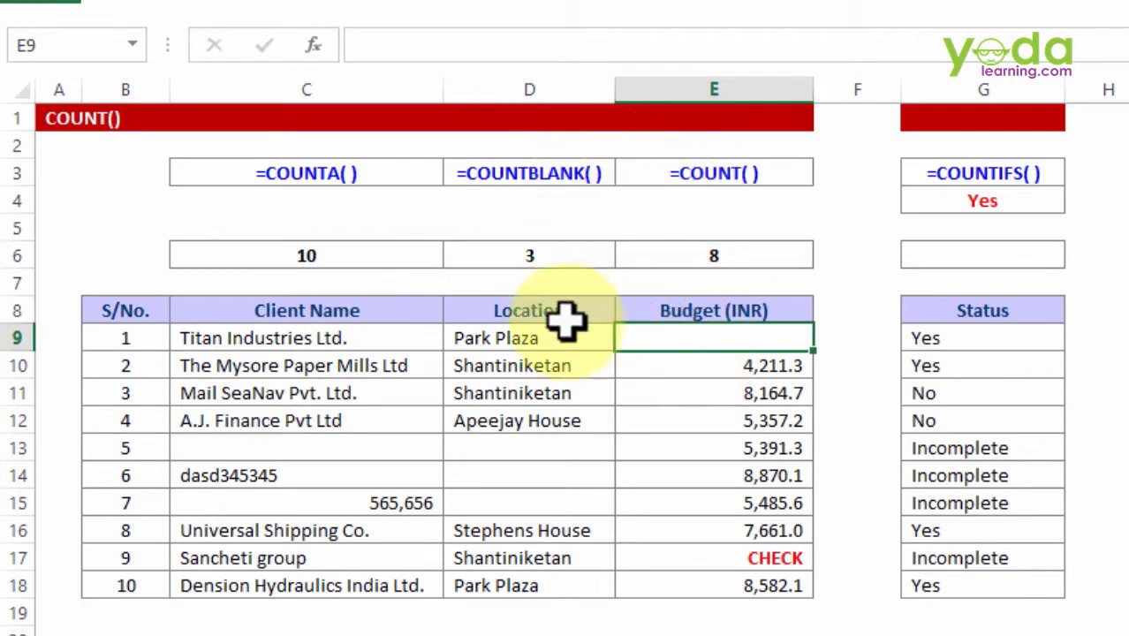
Step: Review =COUNTBLANK(D9:D18) in D6, edit Location cell D13, and recheck D6's blank count of 2
left_click(541, 247)
double_click(542, 250)
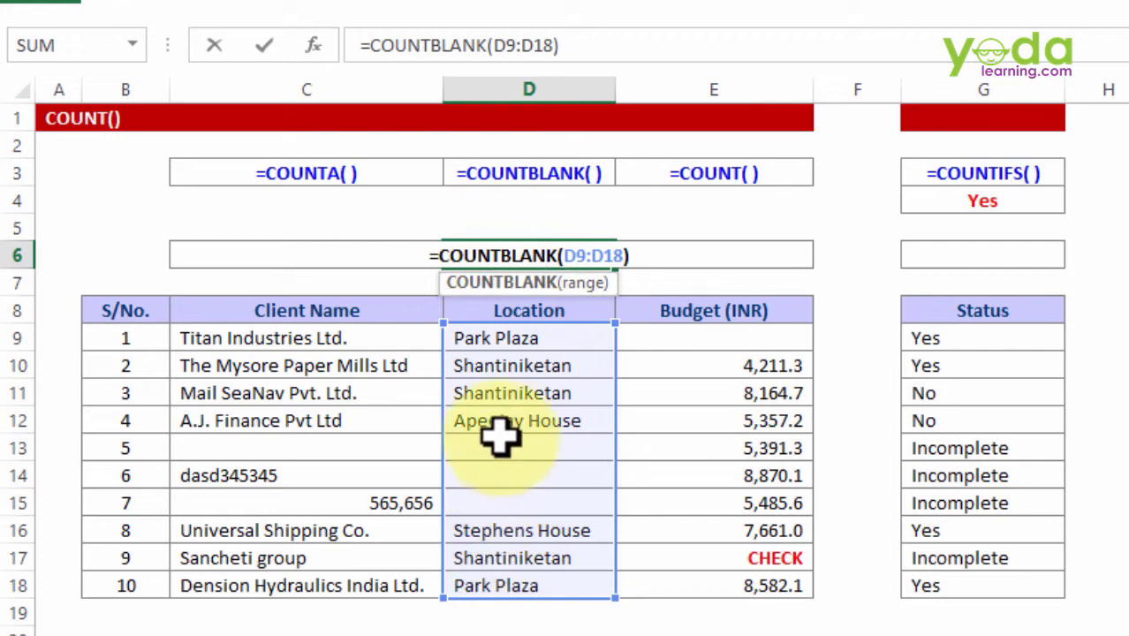
key("Escape")
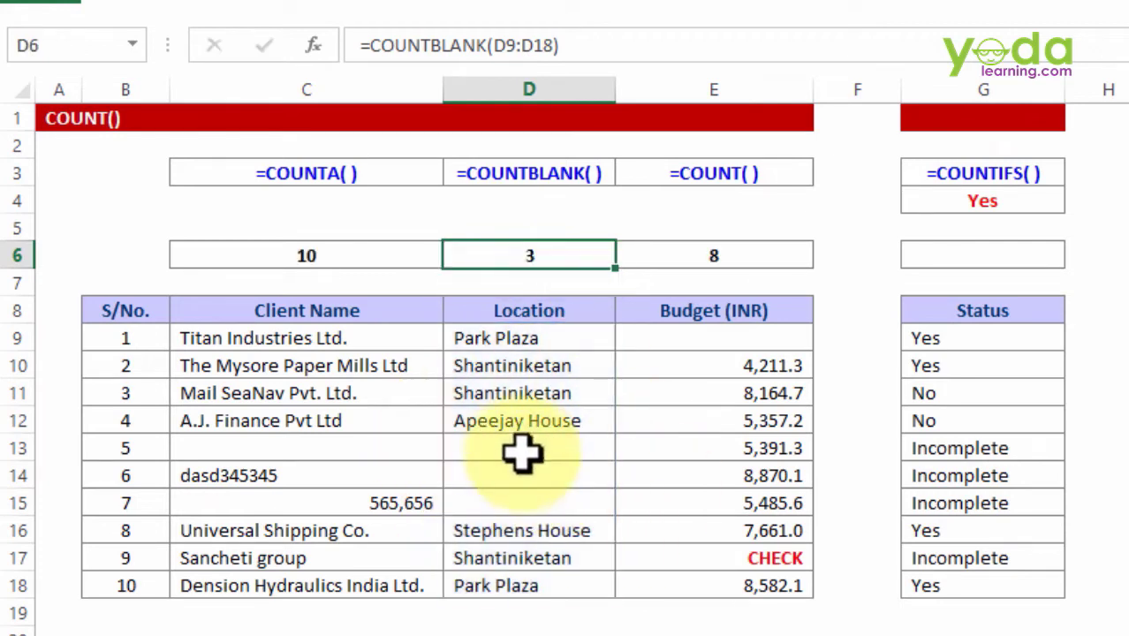
left_click(517, 448)
double_click(534, 442)
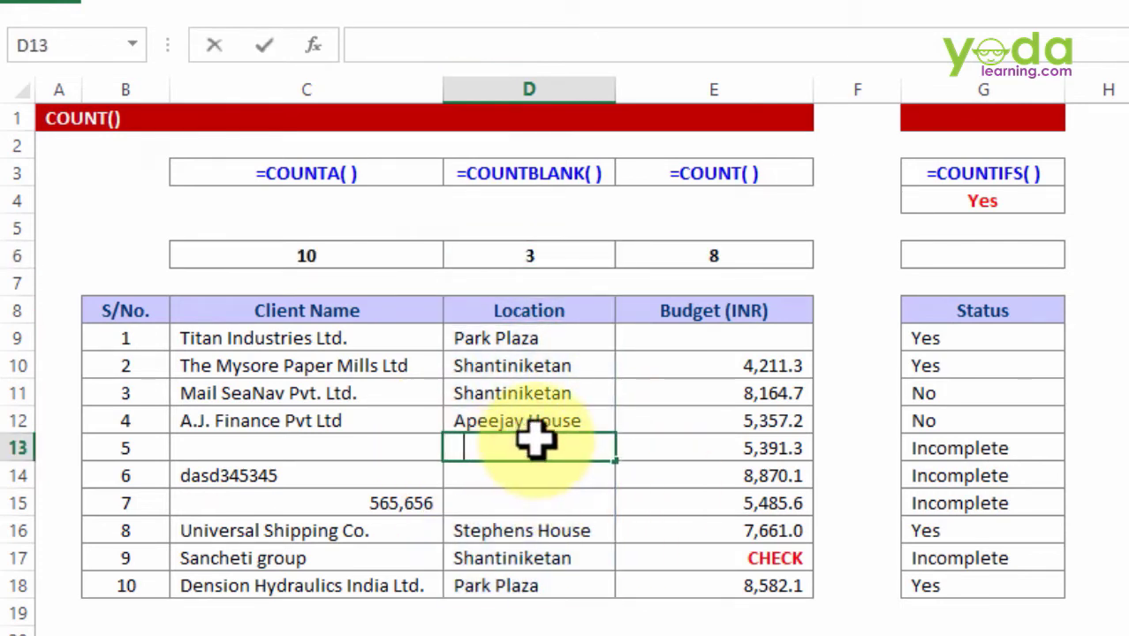
left_click(582, 533)
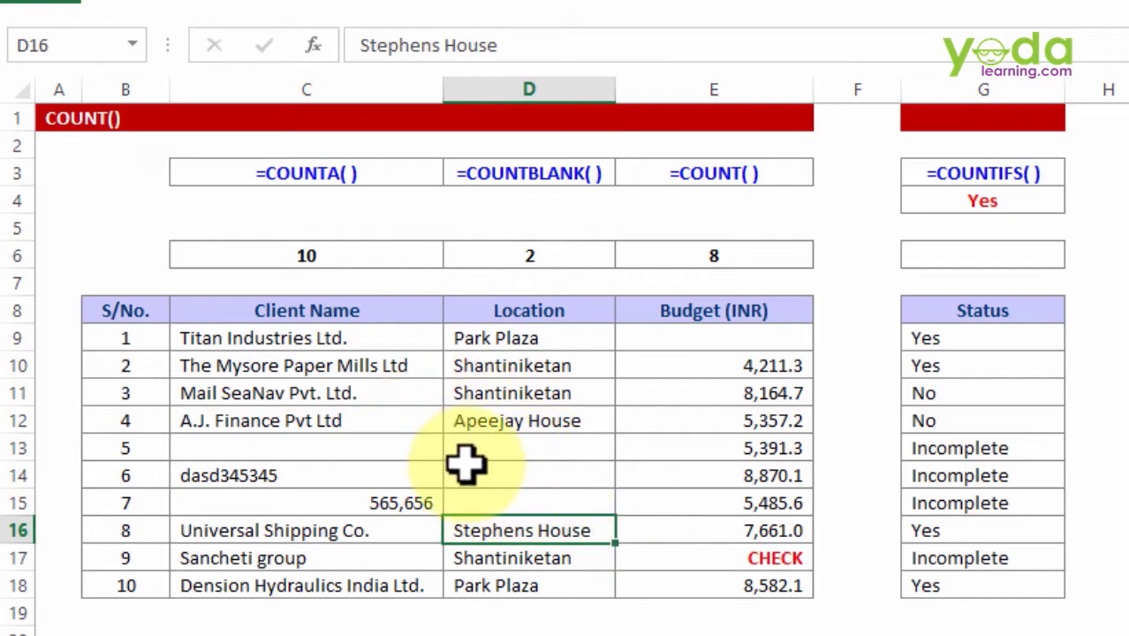
left_click(548, 258)
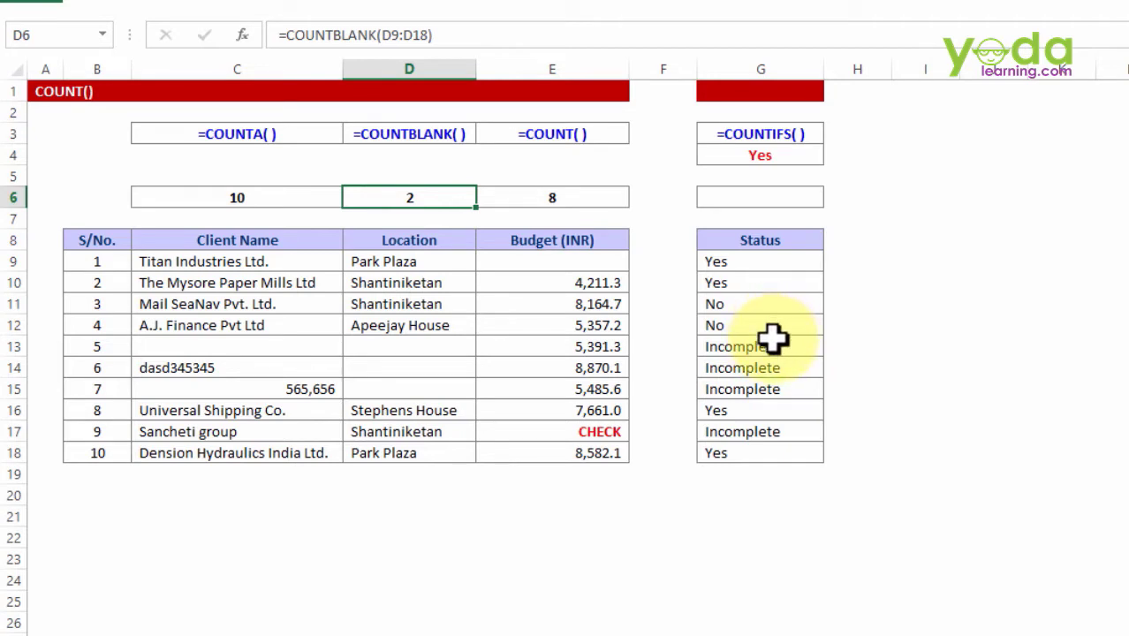
Step: Enter =COUNTIFS in G6 from autocomplete and open its Function Arguments dialog beside the Status column
left_click(782, 201)
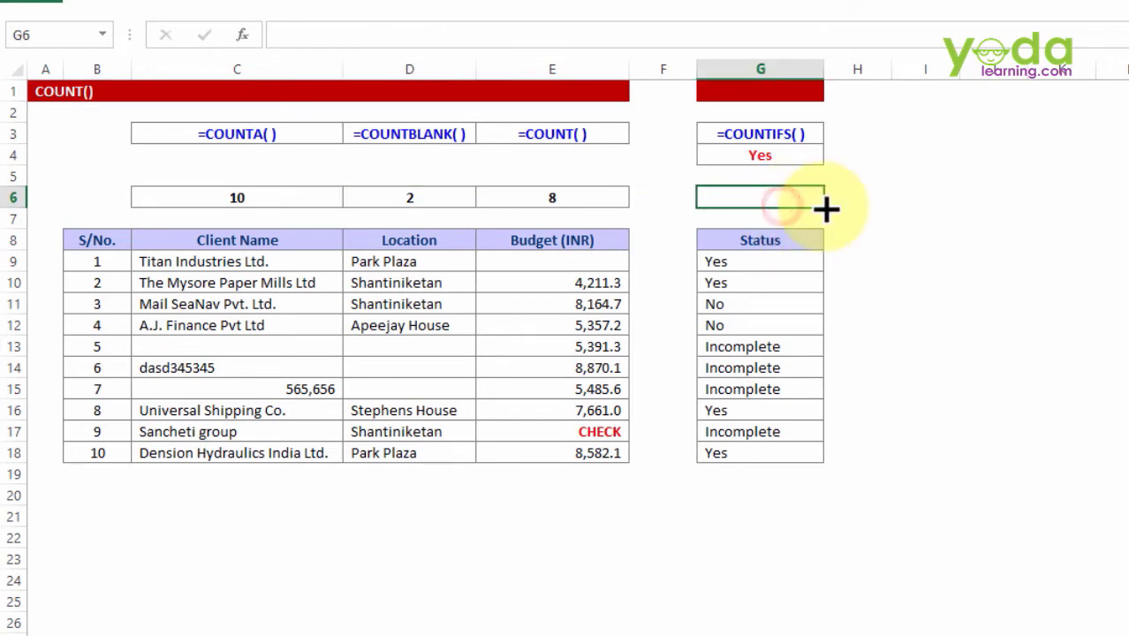
left_click_drag(749, 256, 744, 452)
left_click(725, 197)
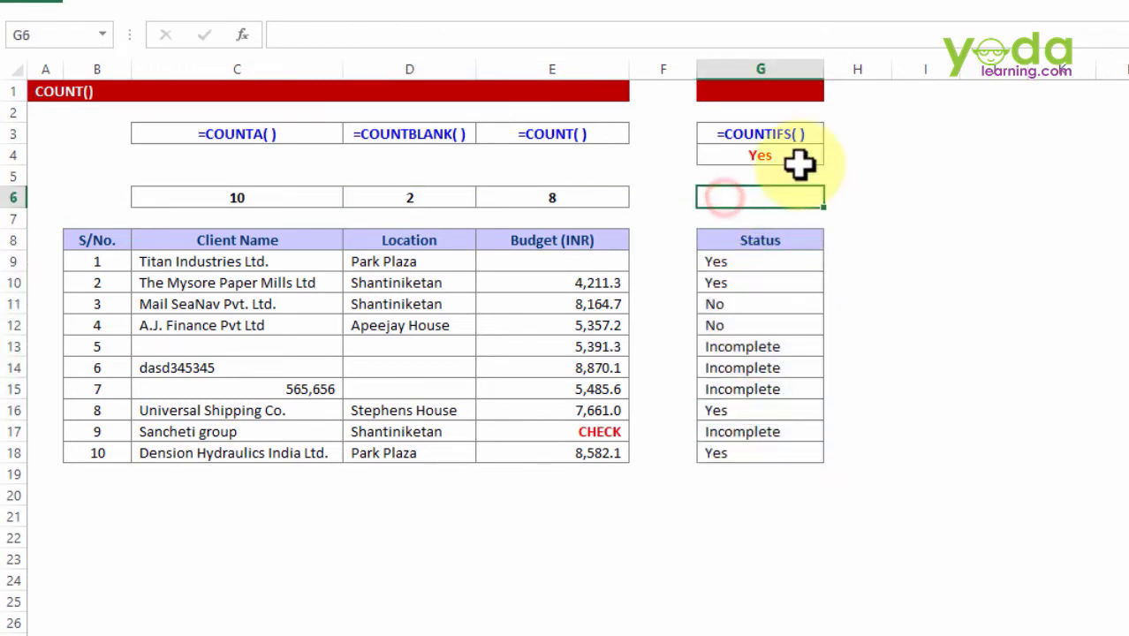
type("=coun")
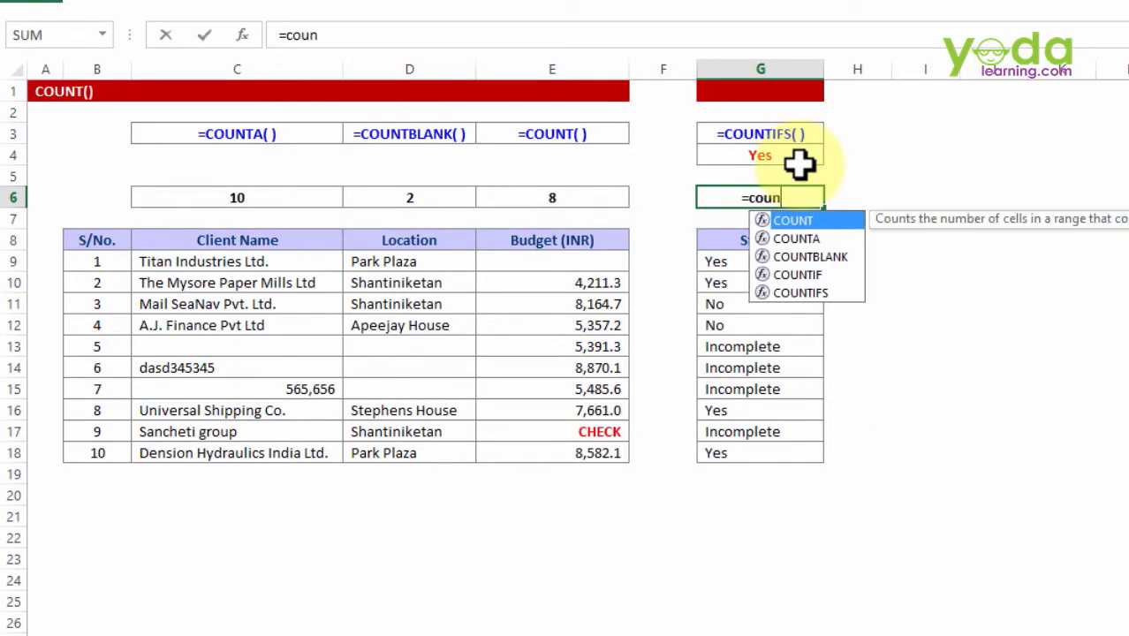
type("tifs")
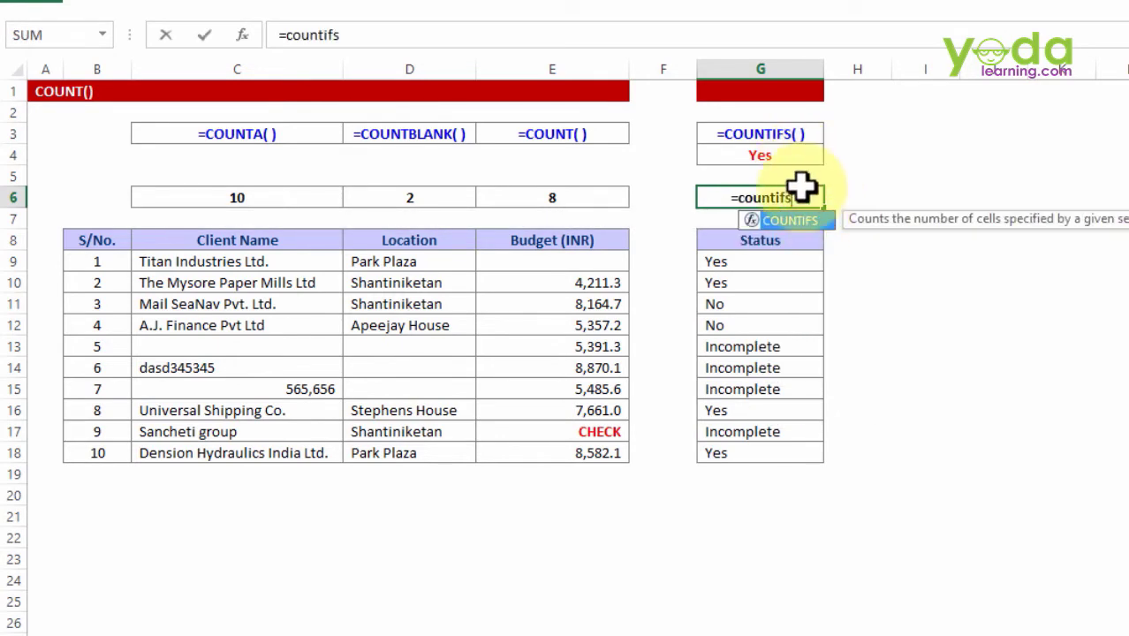
double_click(791, 221)
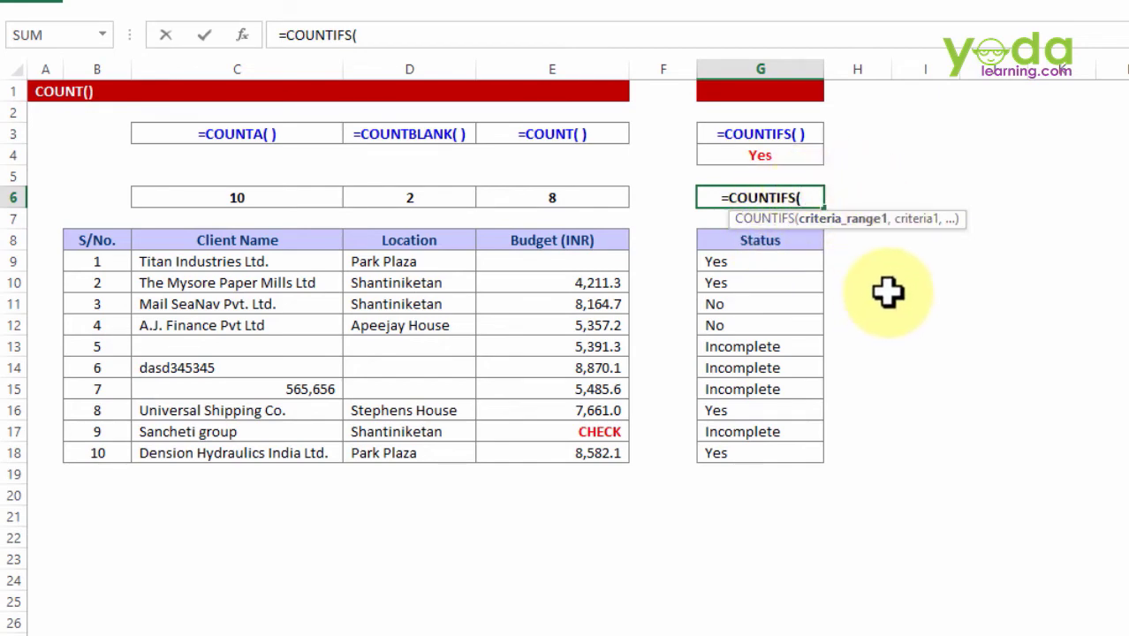
key("ctrl+a")
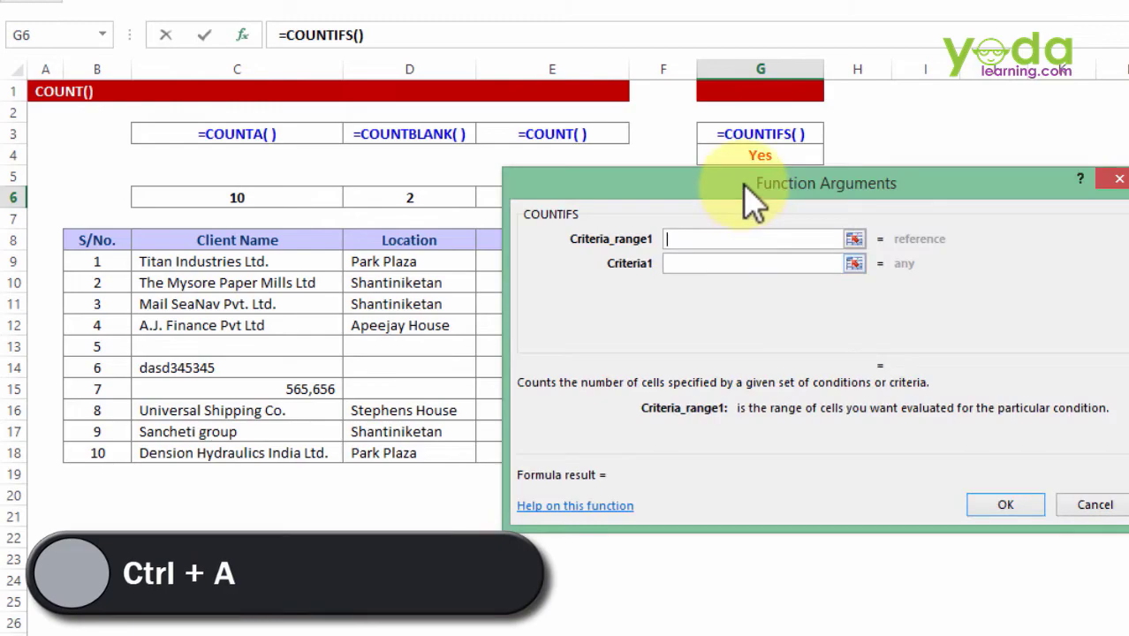
left_click_drag(733, 185, 249, 212)
Step: Build =COUNTIFS($G$9:$G$18,G4) in G6 with G4 as the criterion, returning 4
left_click(212, 274)
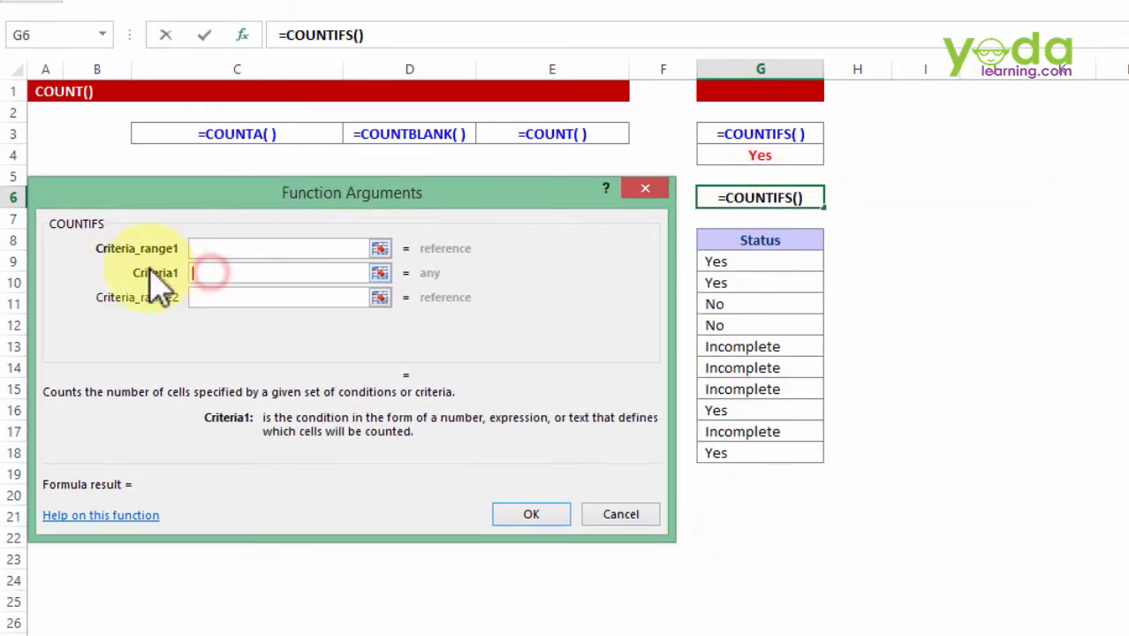
left_click(880, 183)
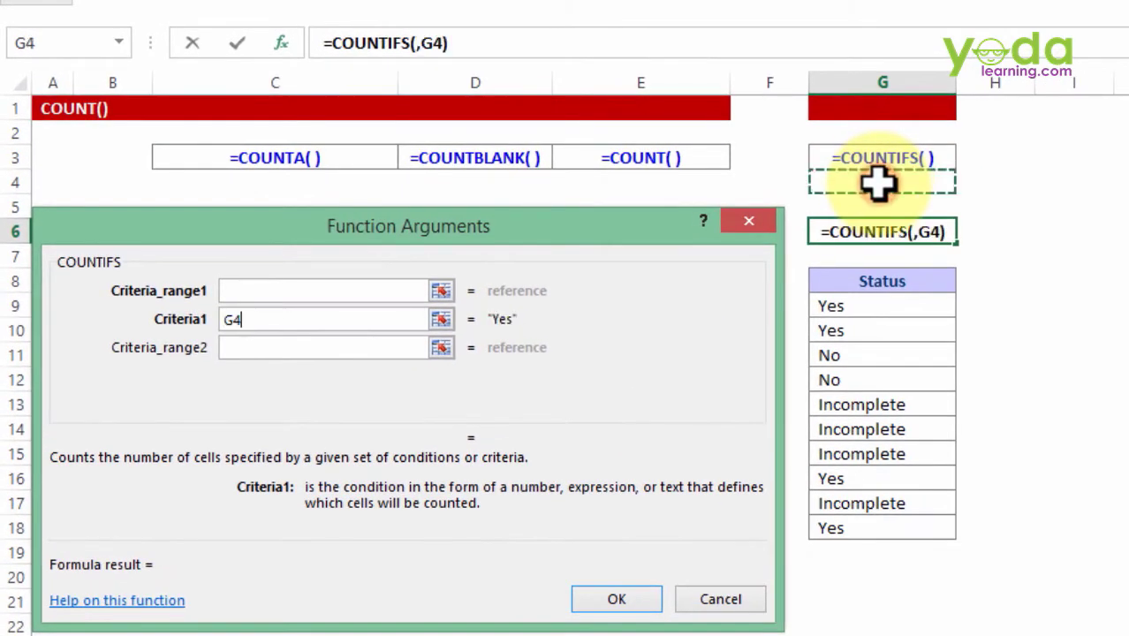
left_click(228, 291)
left_click_drag(845, 308, 856, 531)
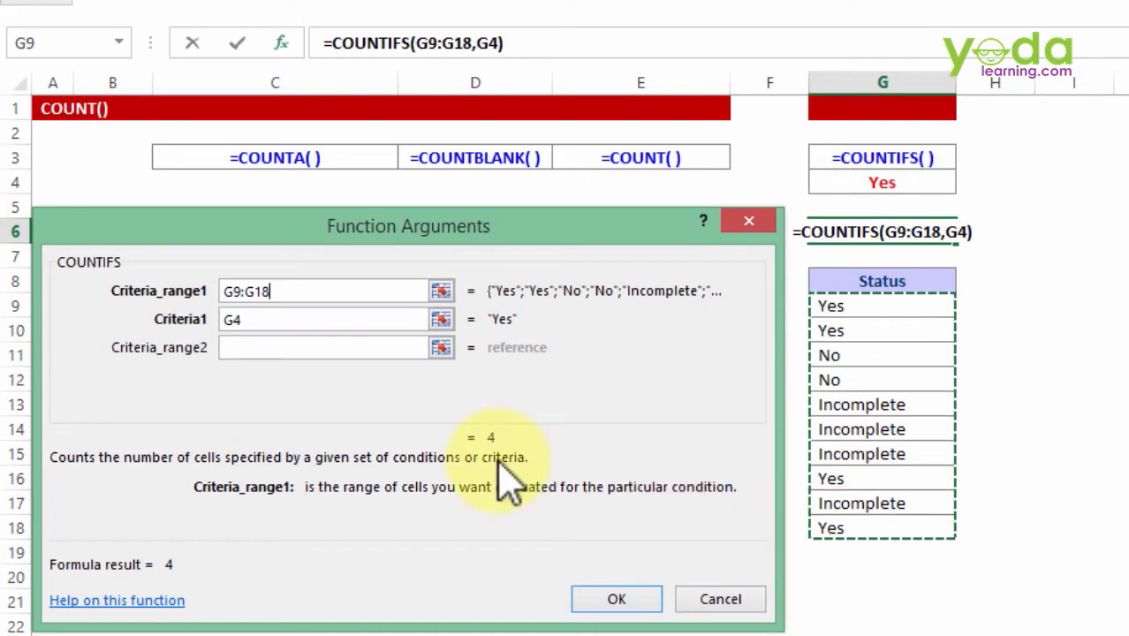
key("F4")
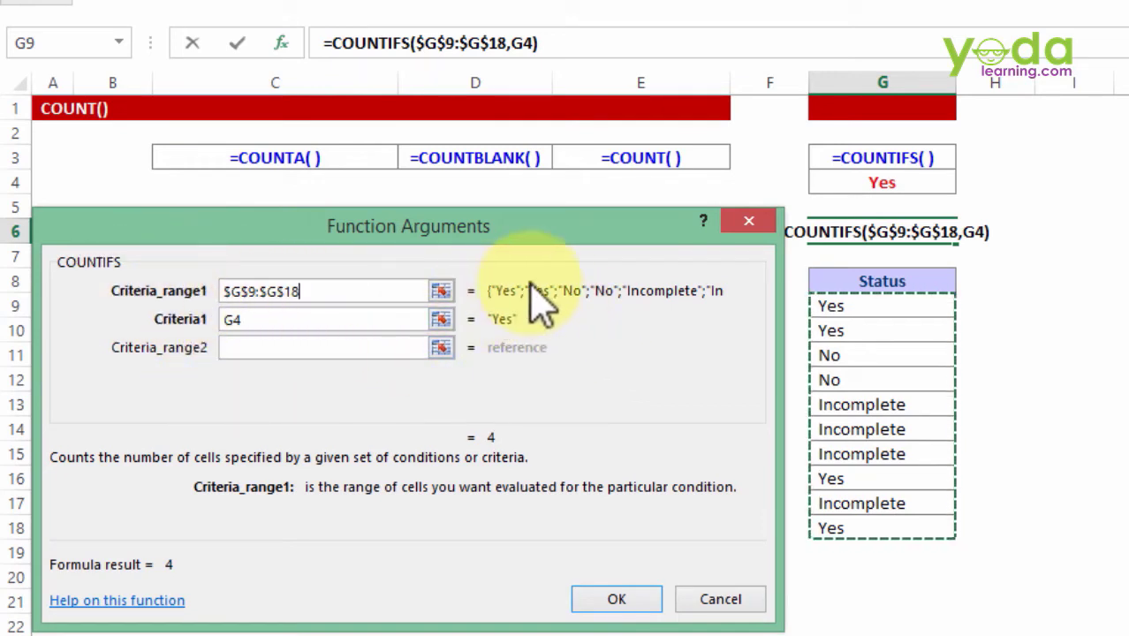
left_click(636, 601)
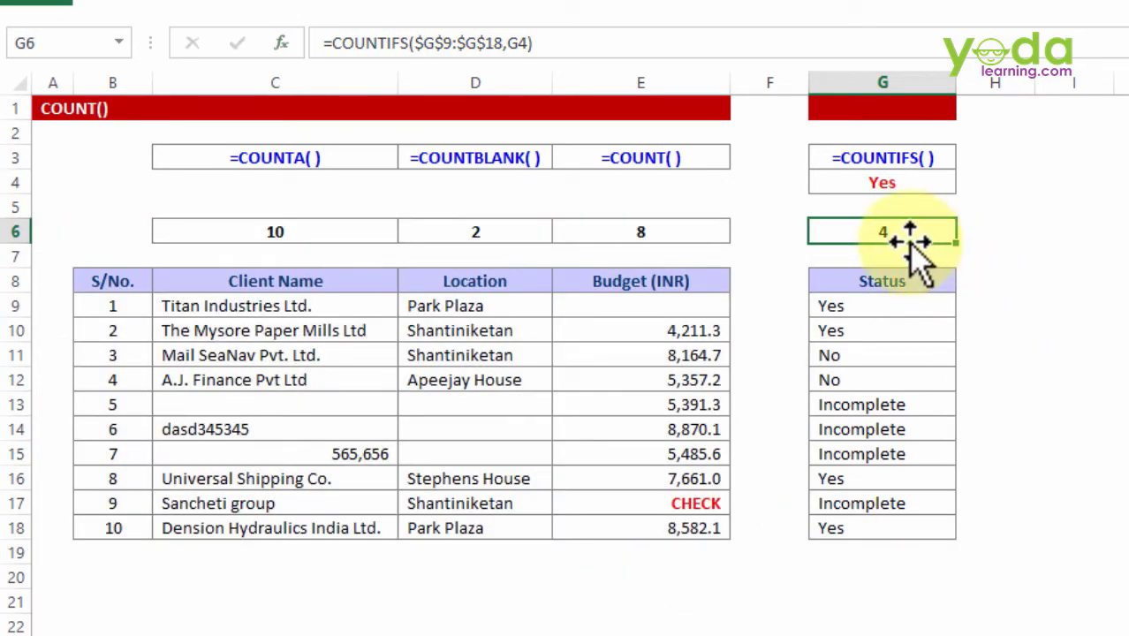
Step: Change the G4 criterion to No (count 2), then to Incomplete (count 4)
left_click(884, 182)
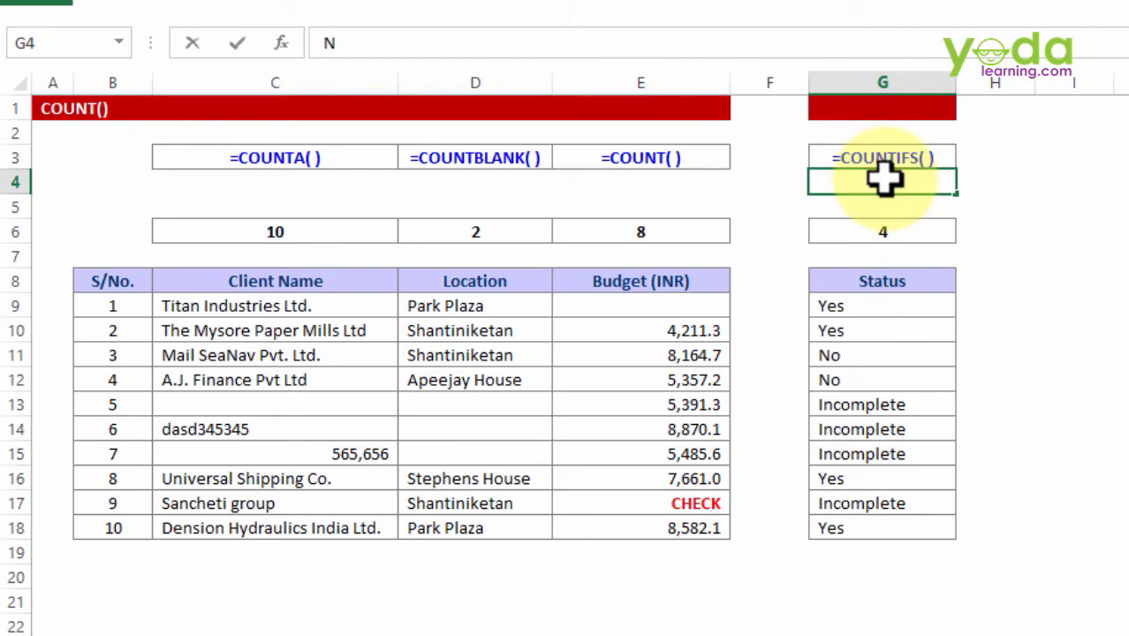
type("No")
left_click(1041, 284)
left_click(888, 306)
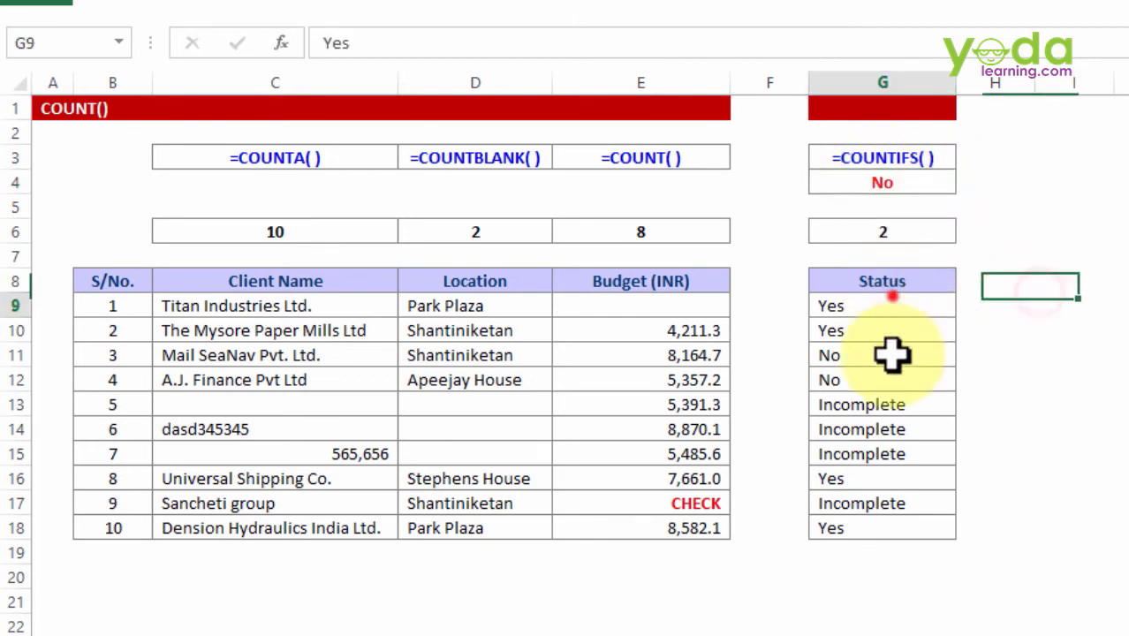
left_click_drag(888, 306, 944, 474)
left_click(919, 176)
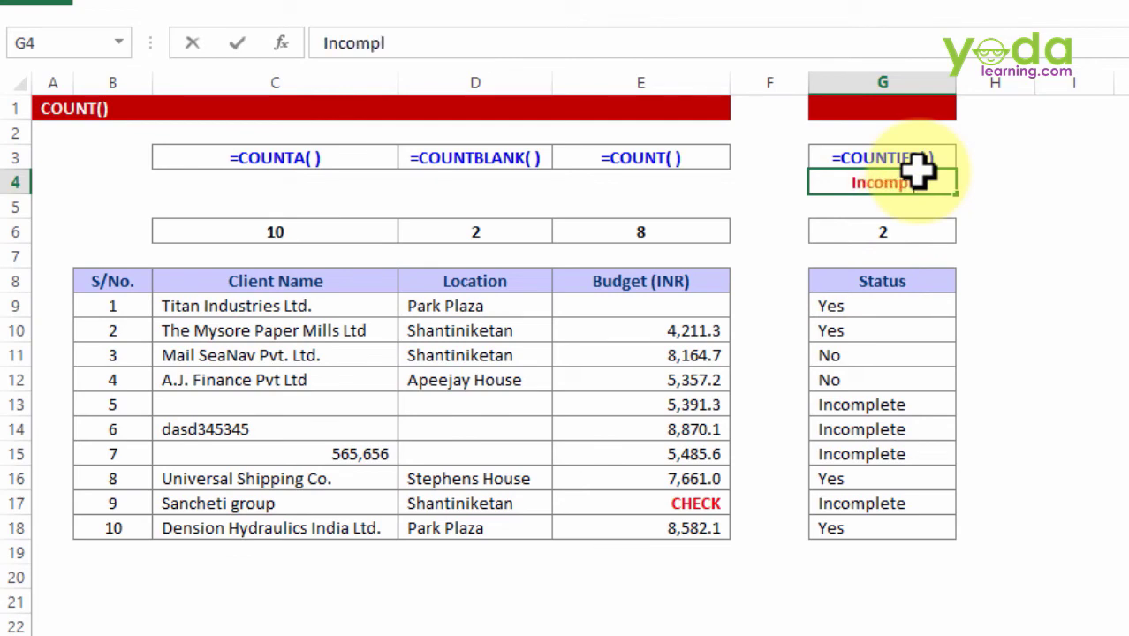
left_click(1087, 340)
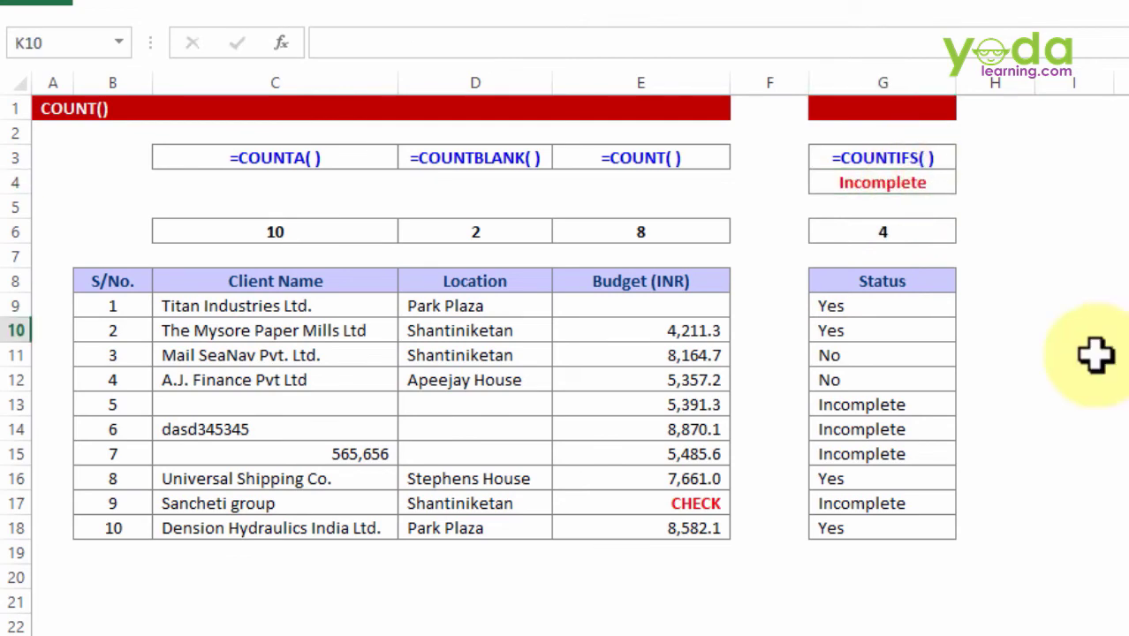